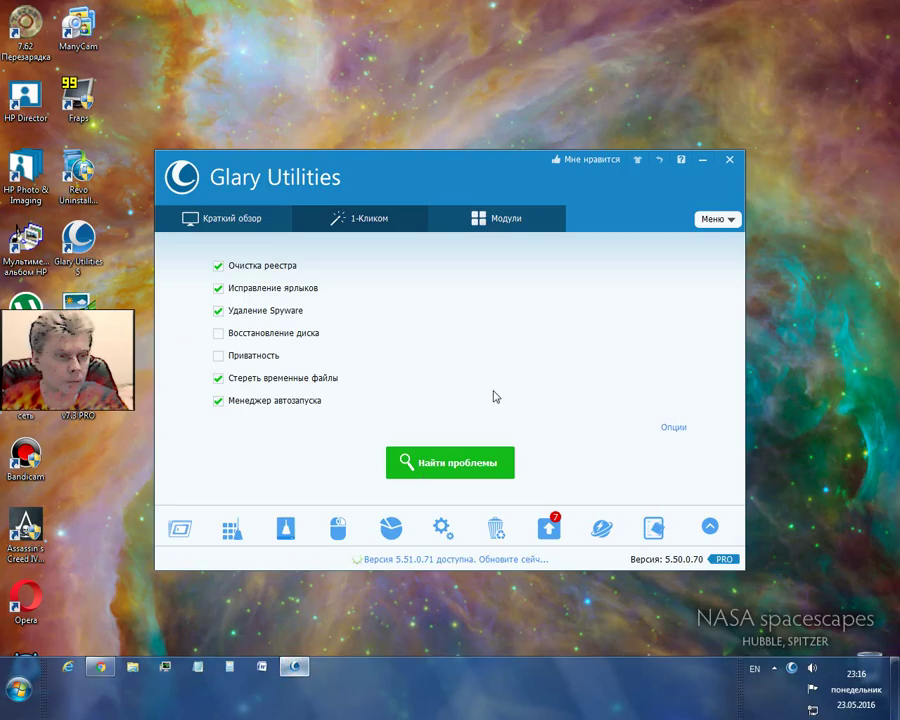
Start the 1-click problem scan with the checked items and dismiss the software update notification
{"action": "left_click", "coordinate": [444, 466]}
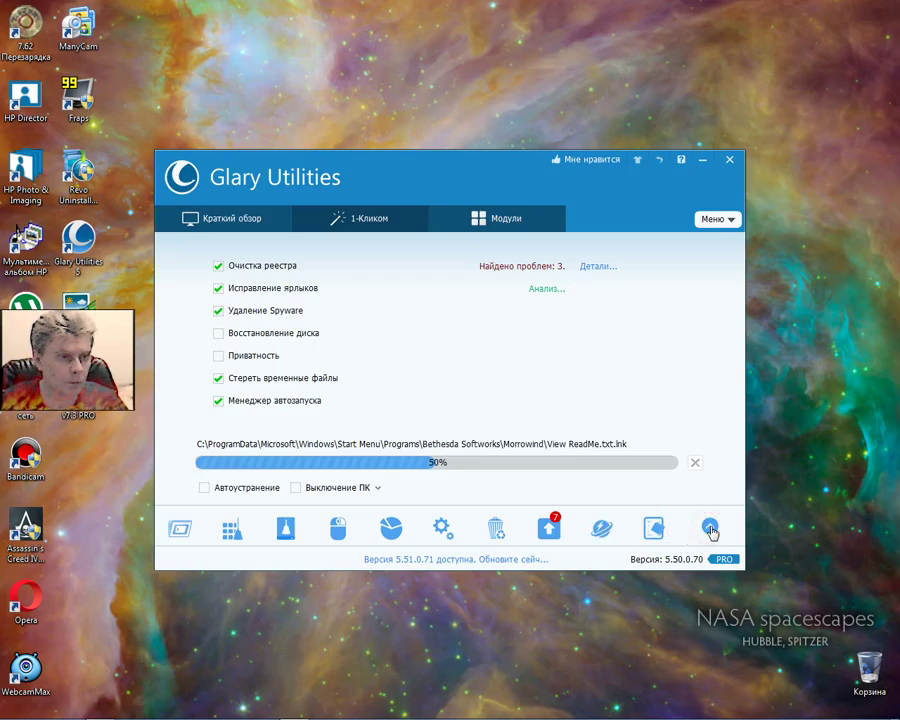
{"action": "left_click", "coordinate": [709, 529]}
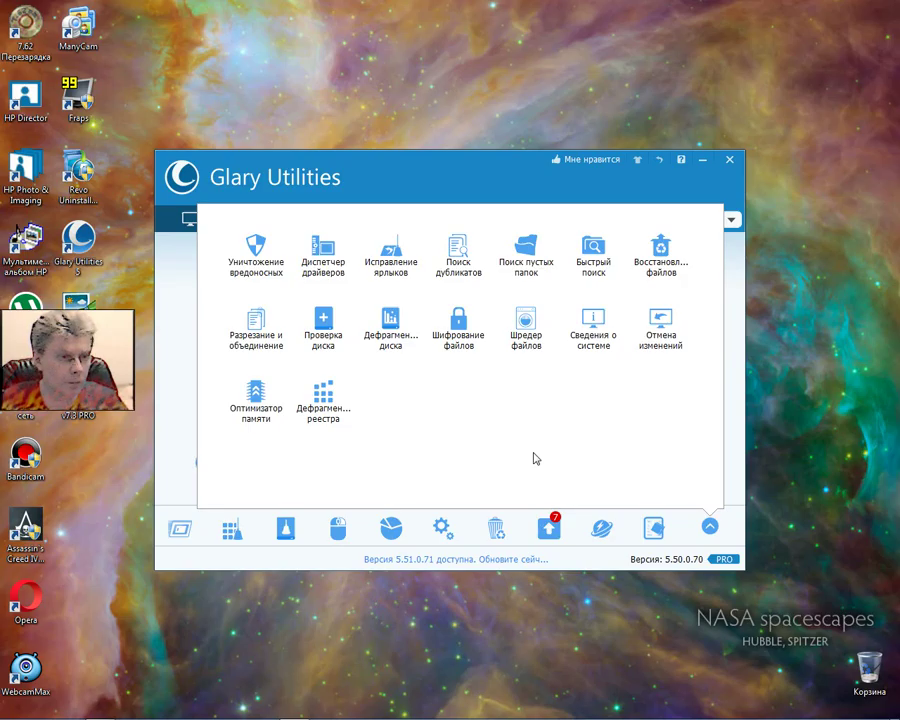
{"action": "left_click", "coordinate": [707, 525]}
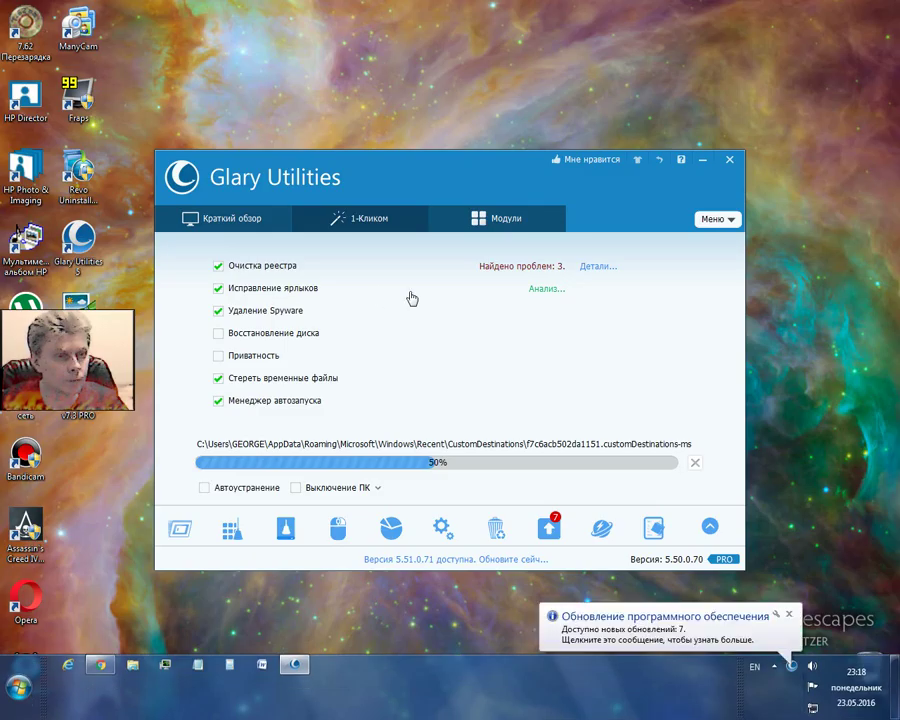
{"action": "left_click", "coordinate": [788, 613]}
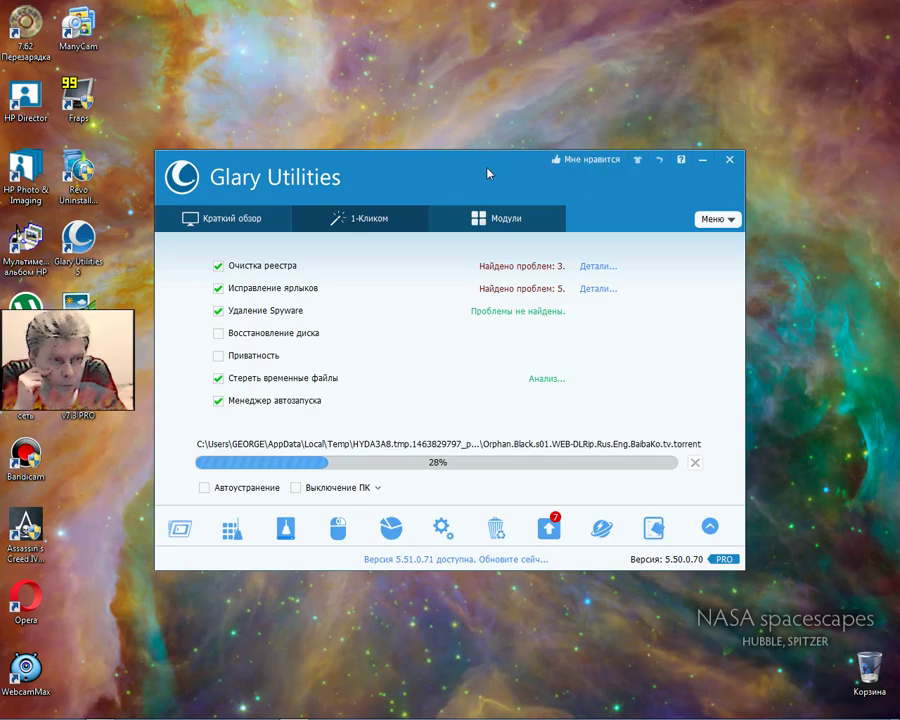
Check the available post-scan shutdown options and decline closing Google Chrome for cache cleaning
{"action": "left_click_drag", "start_coordinate": [487, 174], "coordinate": [470, 164]}
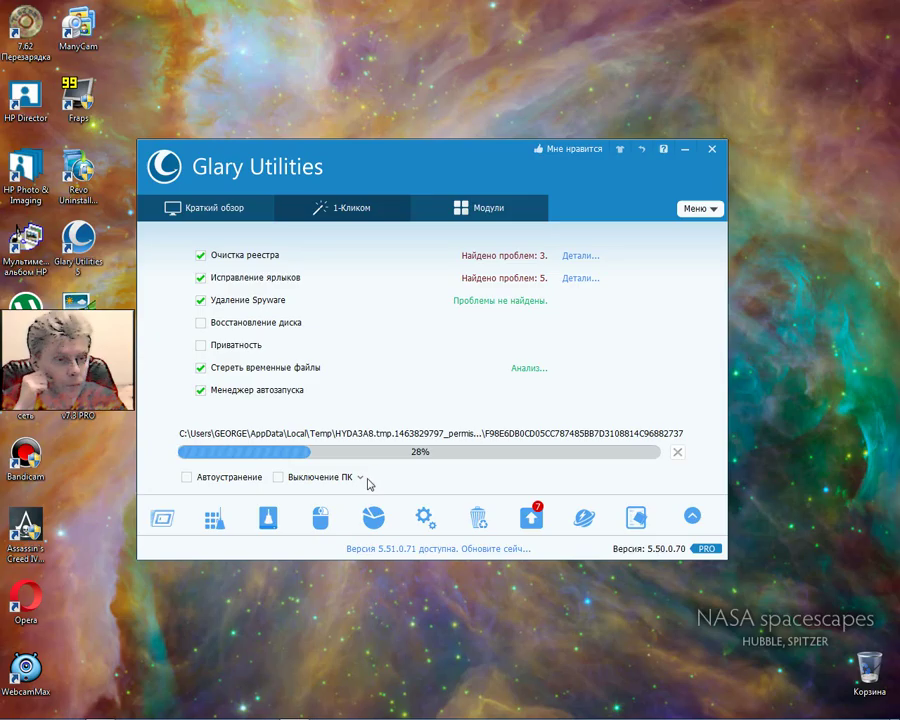
{"action": "left_click", "coordinate": [361, 478]}
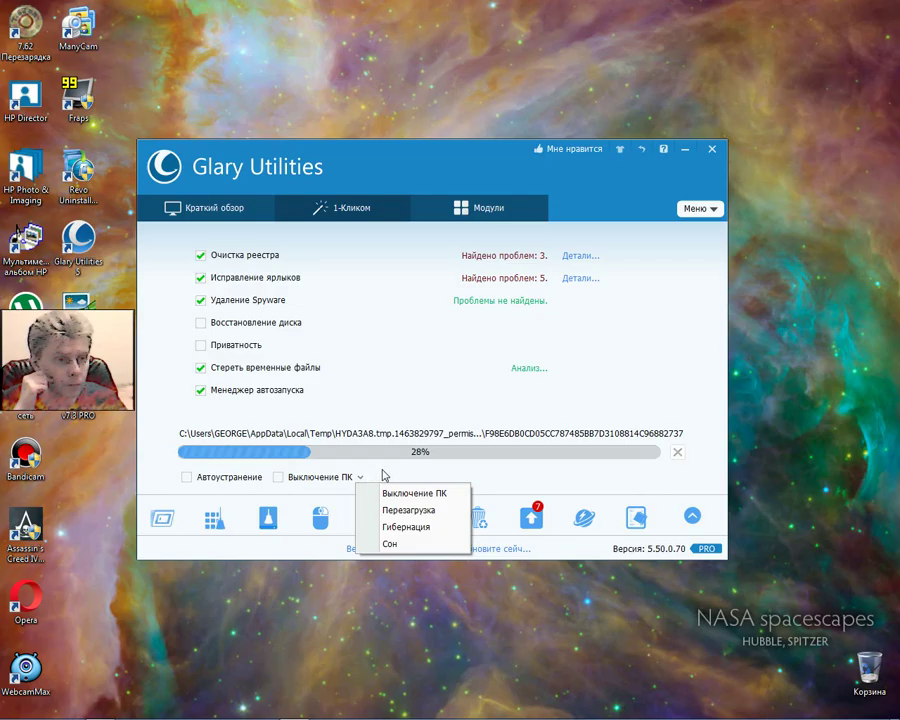
{"action": "left_click", "coordinate": [383, 476]}
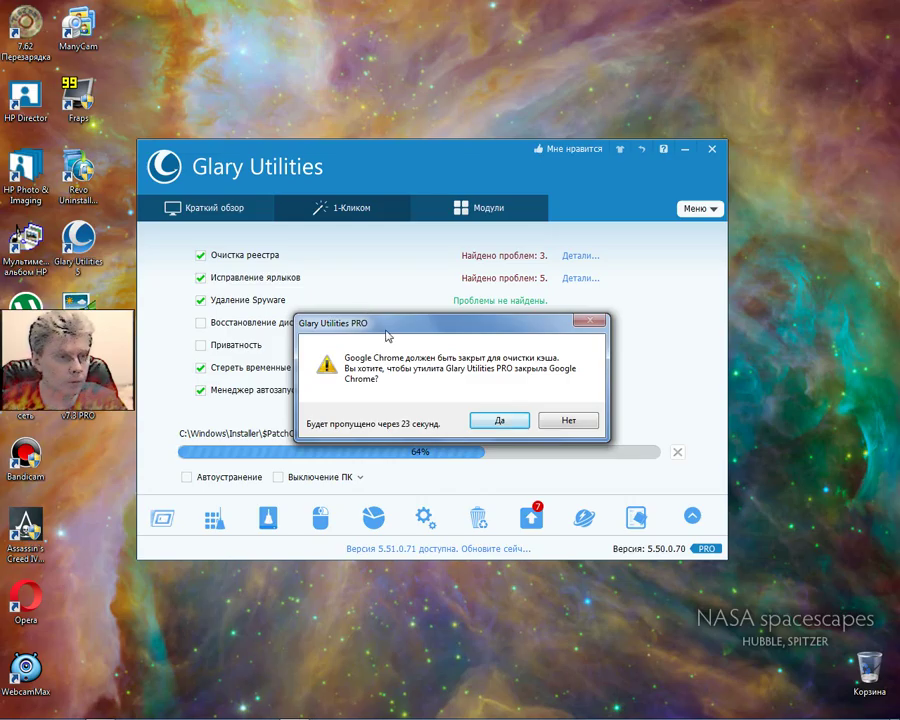
{"action": "left_click", "coordinate": [569, 421]}
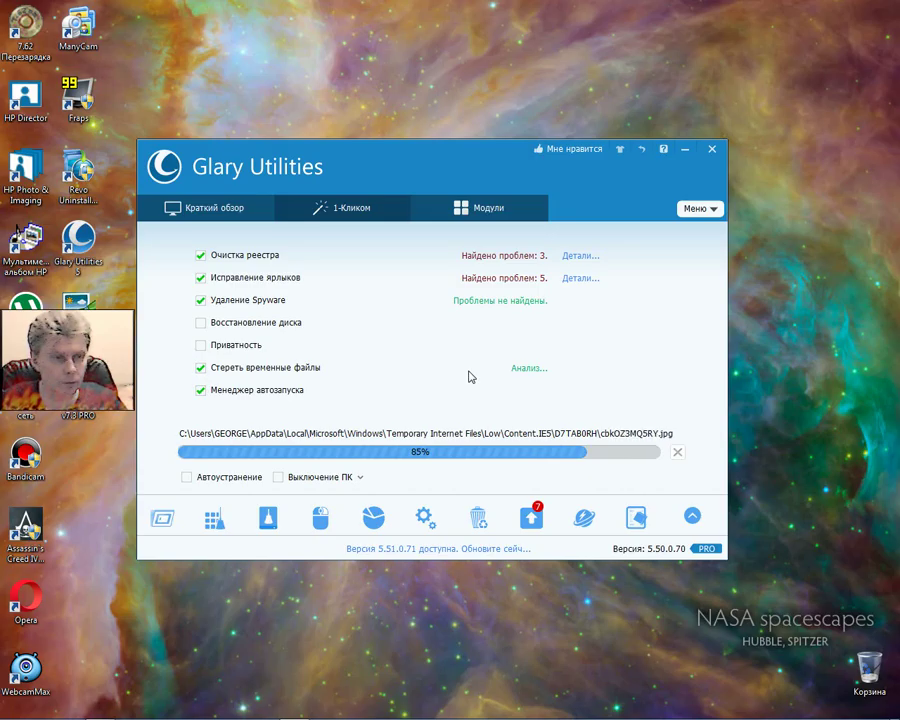
Switch to Google Chrome and collect the chest reward in RiotZone on server Чарли
{"action": "mouse_move", "coordinate": [149, 707]}
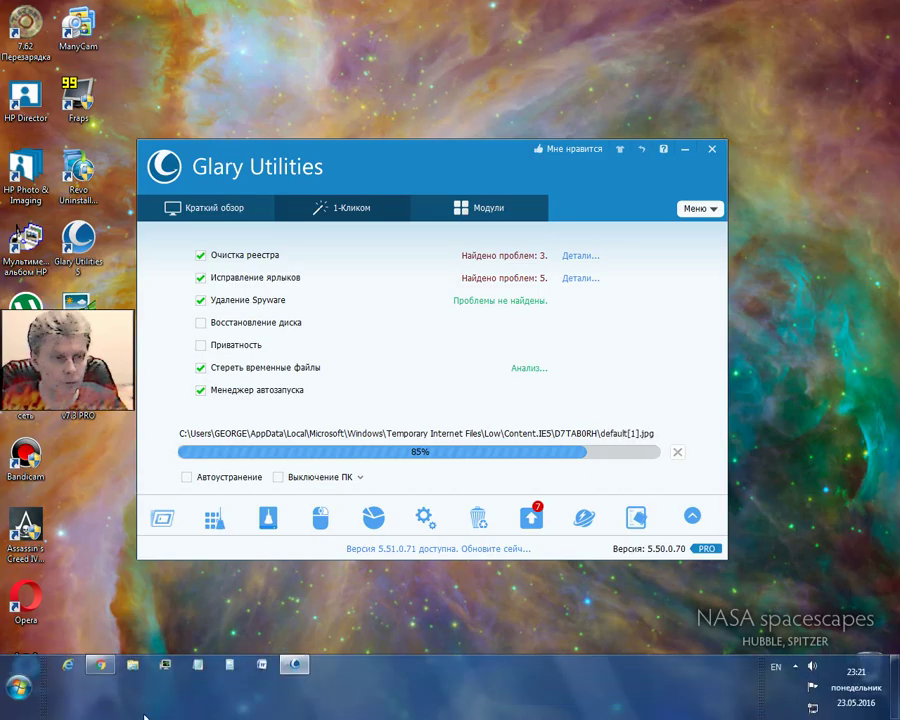
{"action": "left_click", "coordinate": [103, 680]}
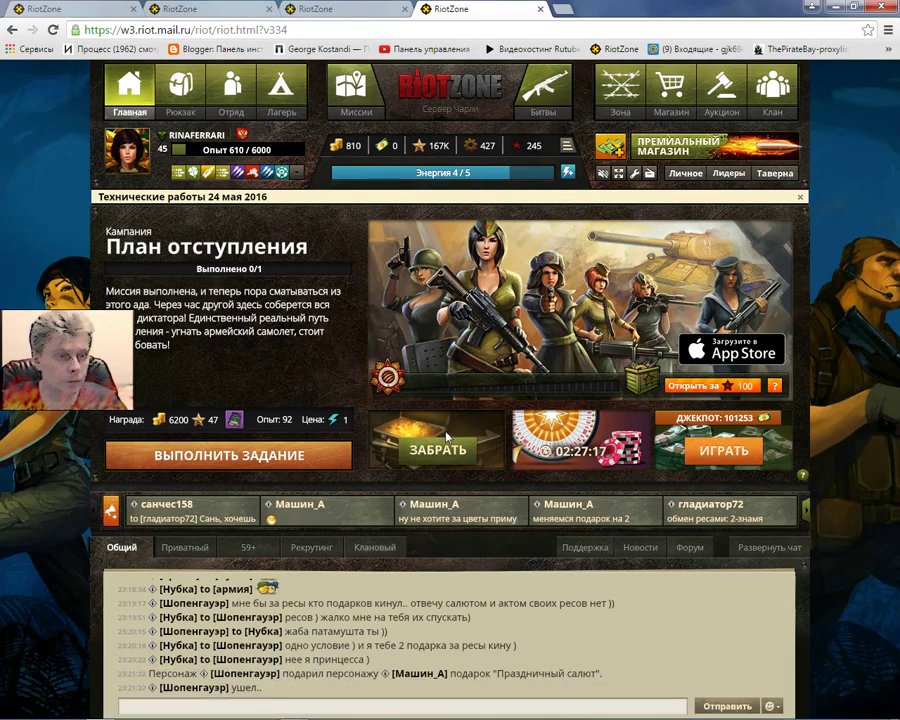
{"action": "left_click", "coordinate": [437, 452]}
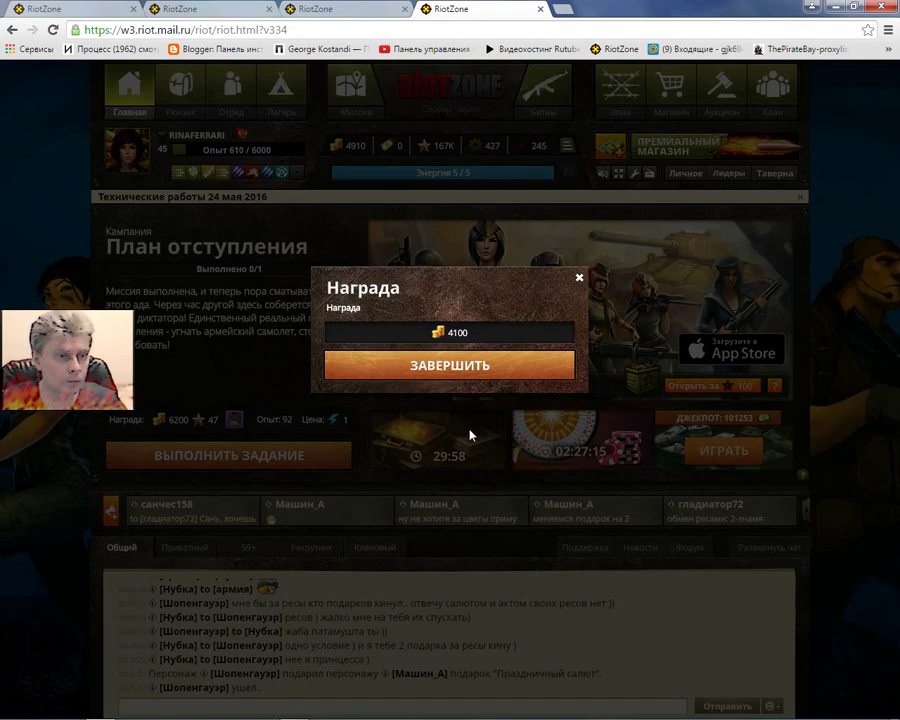
{"action": "left_click", "coordinate": [471, 381]}
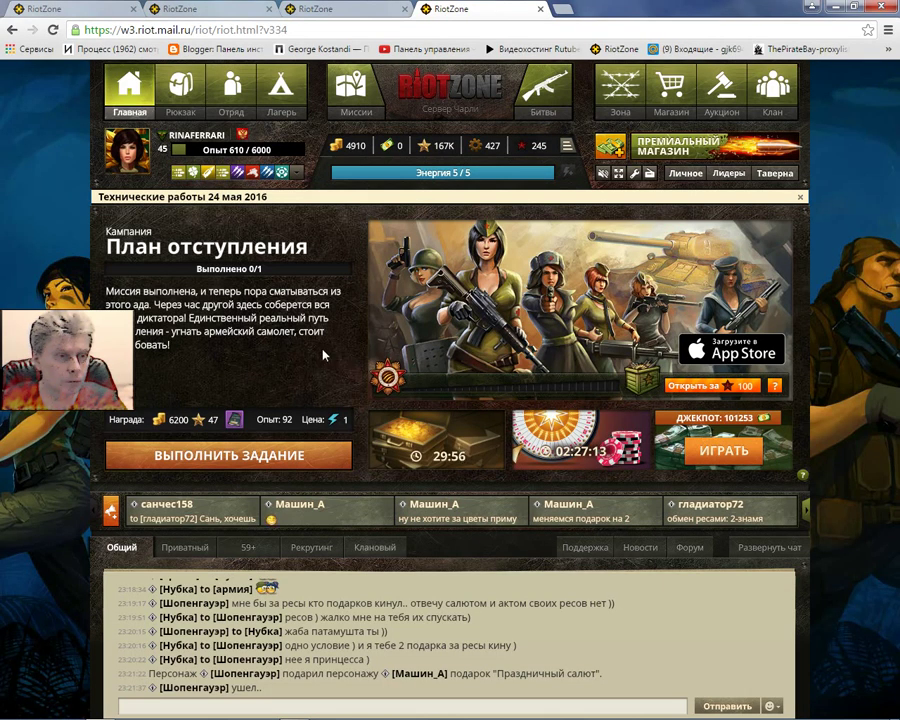
Collect the chest reward from the main page of RiotZone server Альфа
{"action": "left_click", "coordinate": [349, 11]}
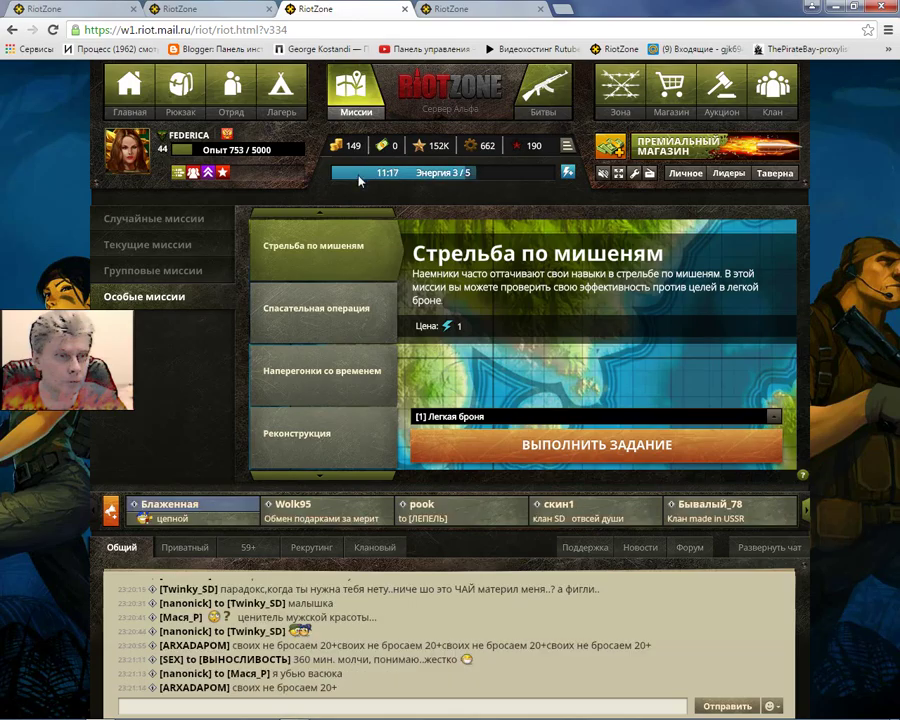
{"action": "left_click", "coordinate": [129, 90]}
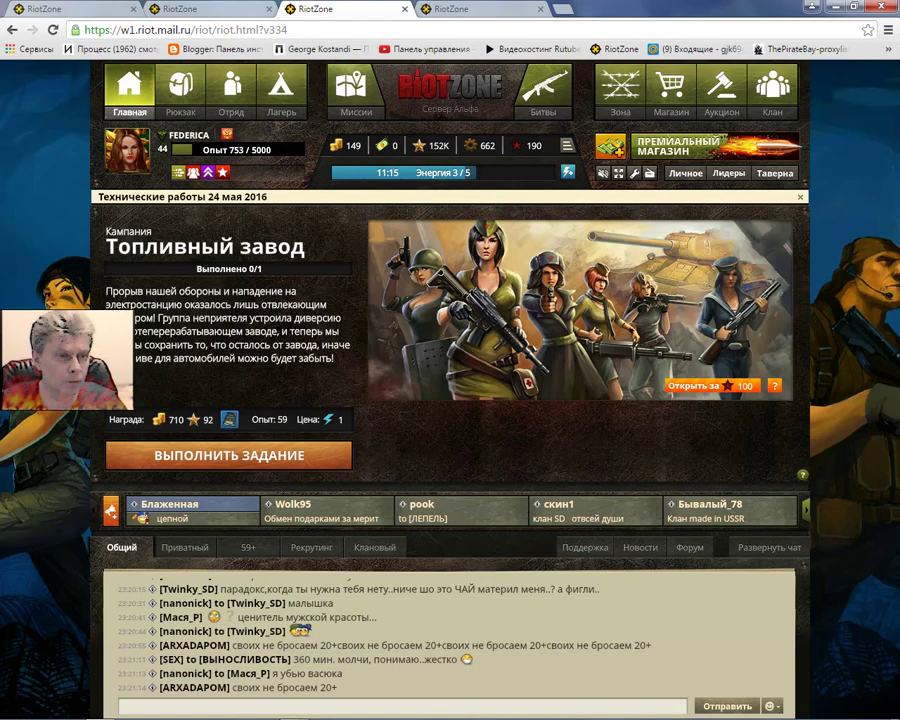
{"action": "left_click", "coordinate": [425, 447]}
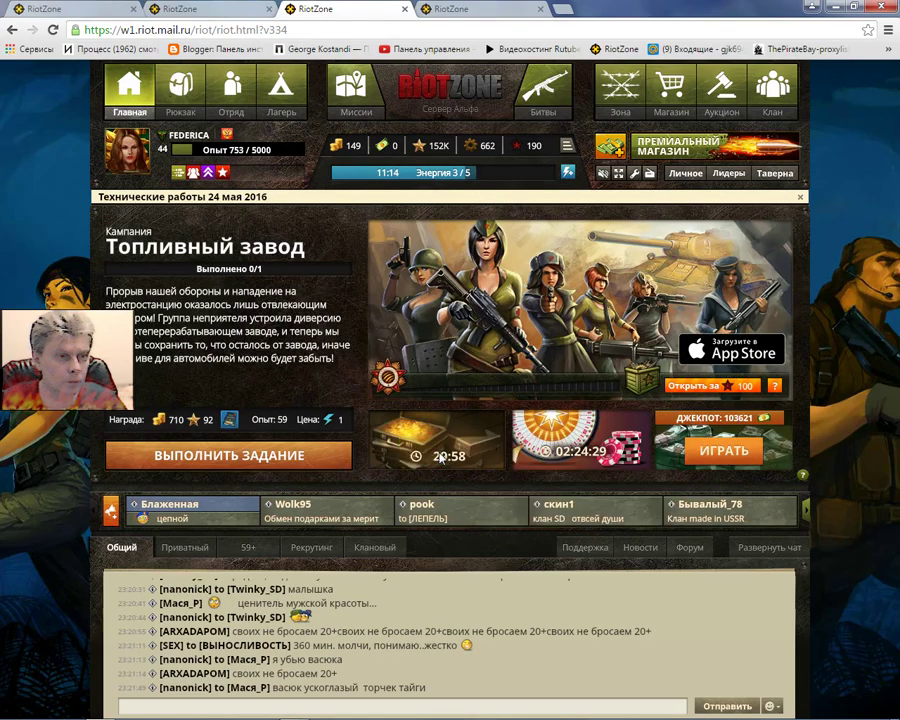
{"action": "left_click", "coordinate": [490, 372]}
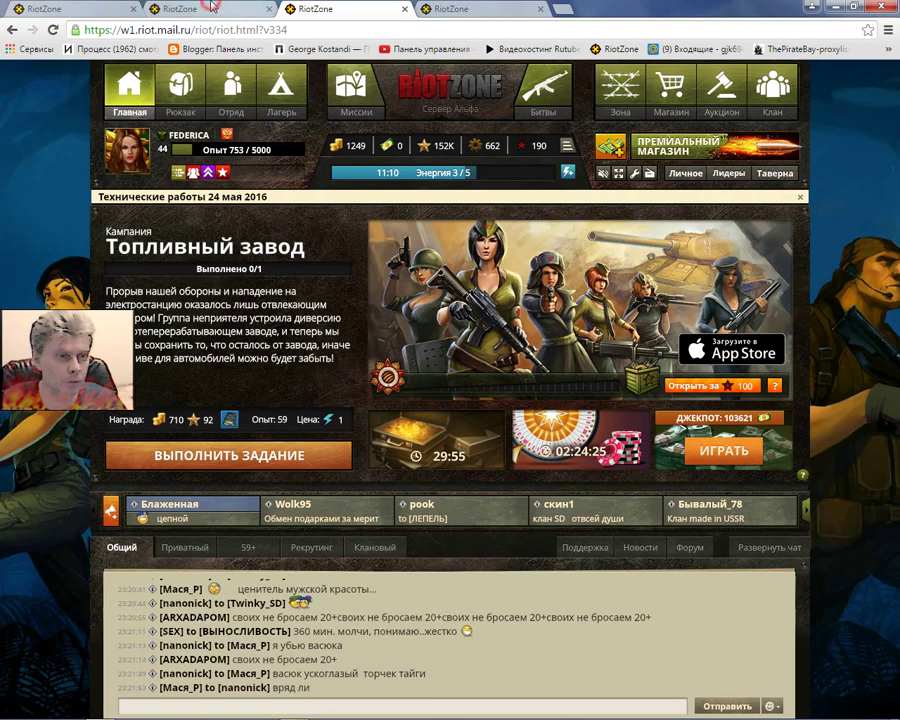
Make the free stage 1 spin of Колесо удачи on server Браво and accept the prize
{"action": "left_click", "coordinate": [212, 8]}
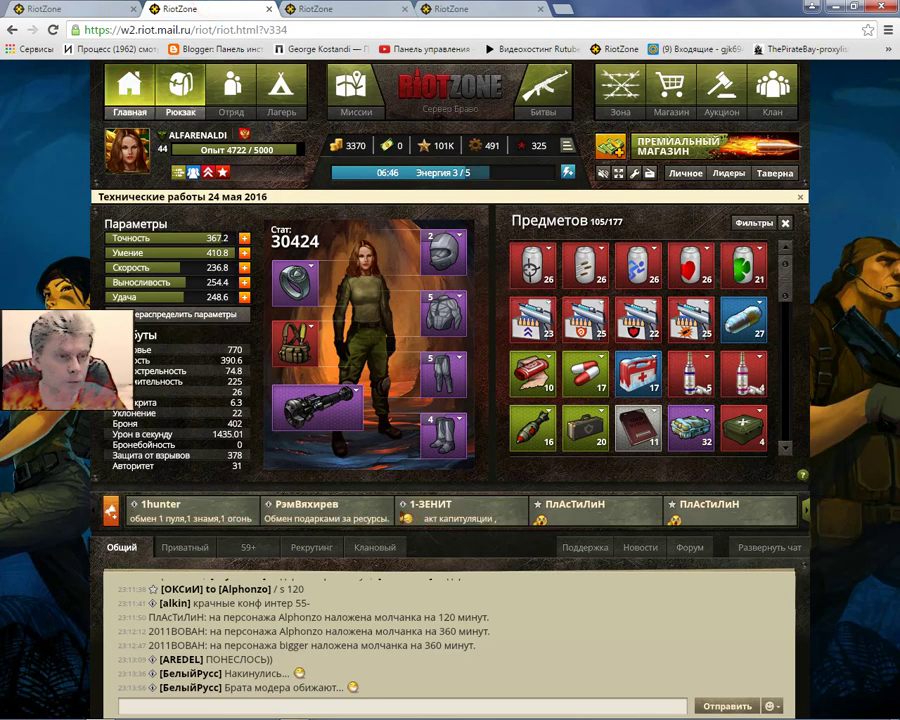
{"action": "left_click", "coordinate": [139, 100]}
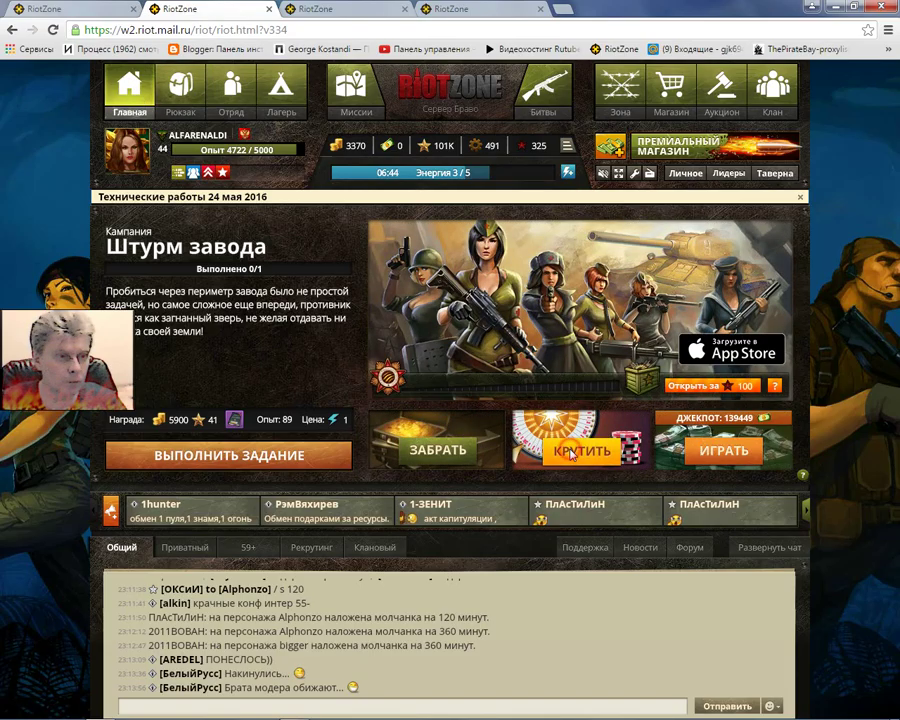
{"action": "left_click", "coordinate": [575, 450]}
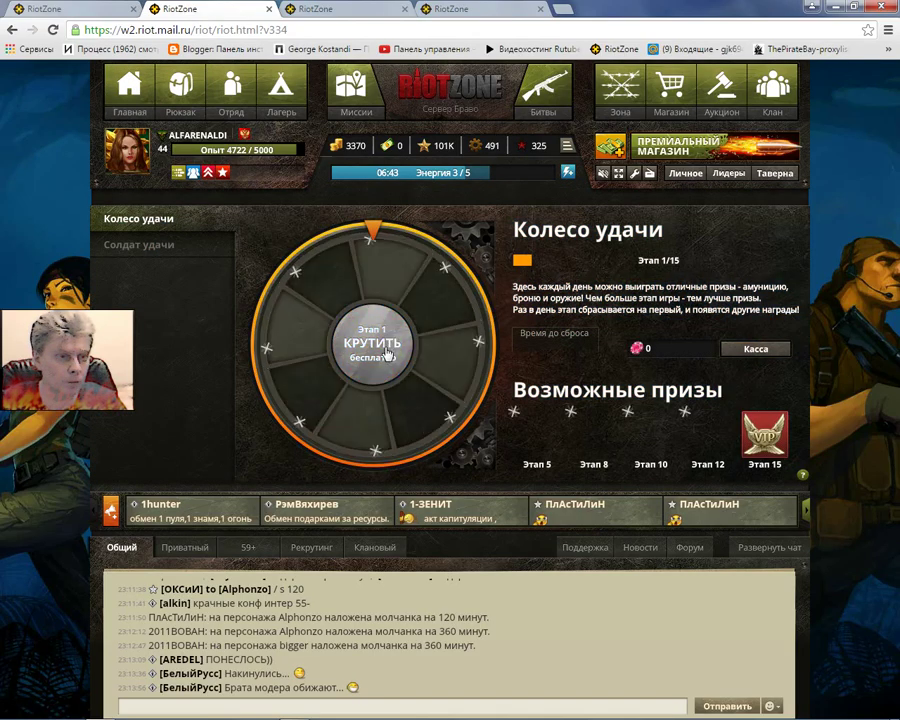
{"action": "left_click", "coordinate": [384, 348]}
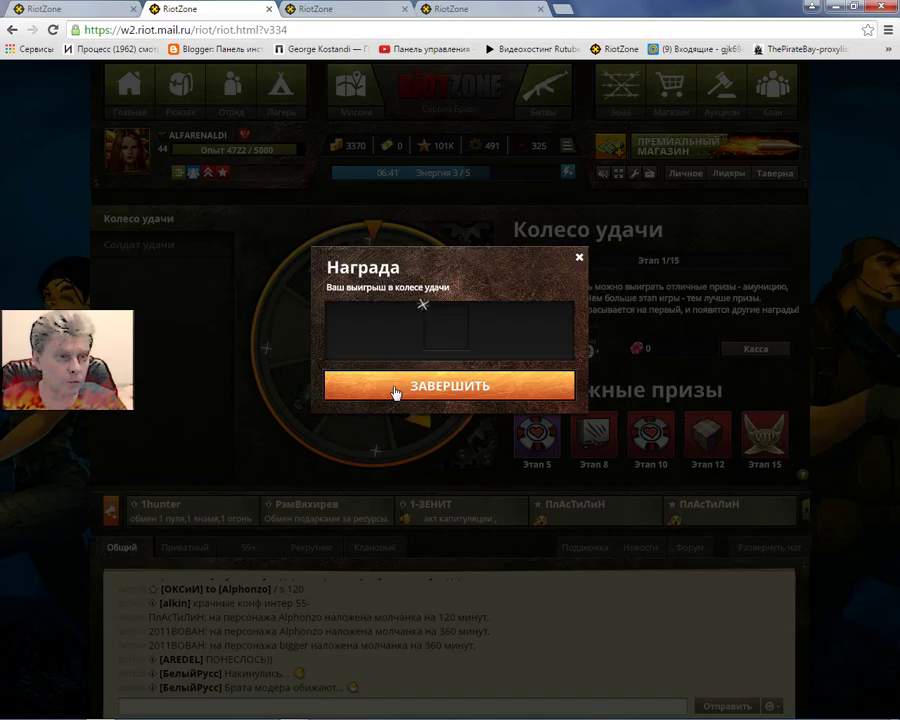
{"action": "left_click", "coordinate": [396, 390]}
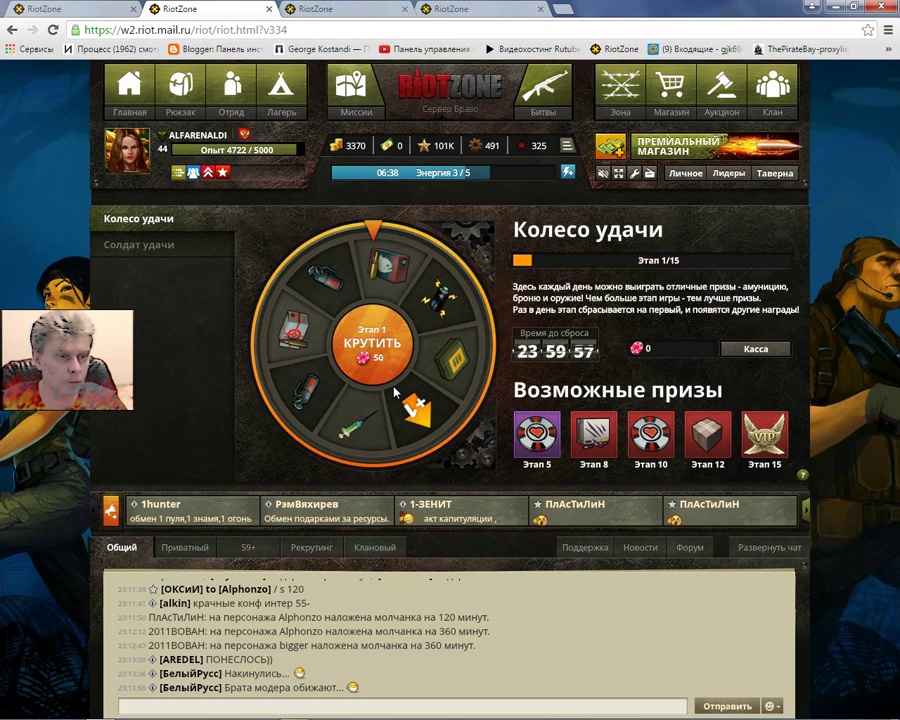
Collect the chest reward from the main page of server Браво
{"action": "left_click", "coordinate": [135, 97]}
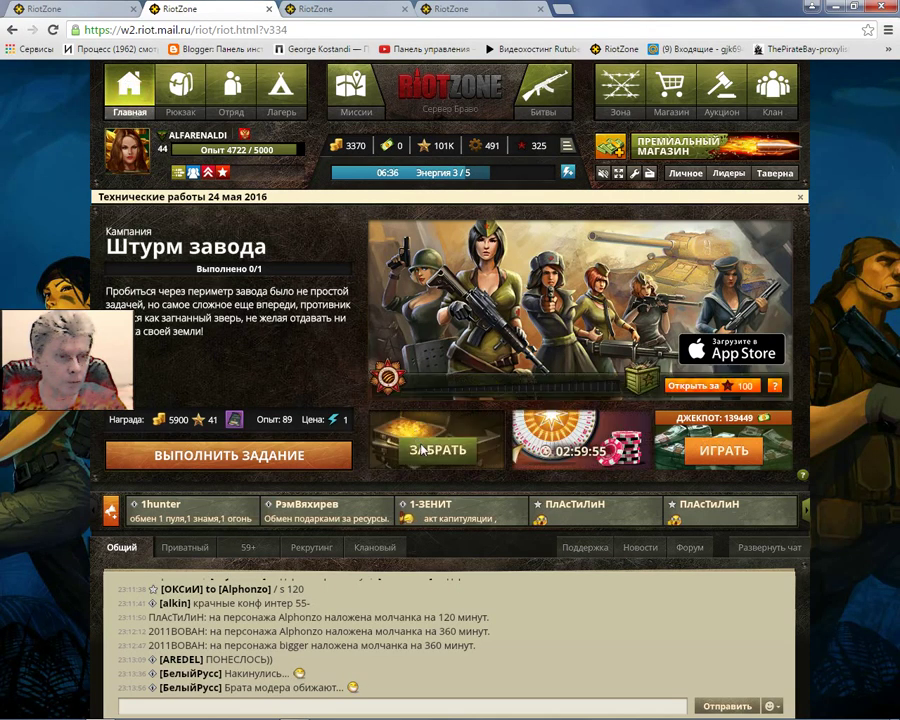
{"action": "left_click", "coordinate": [422, 449]}
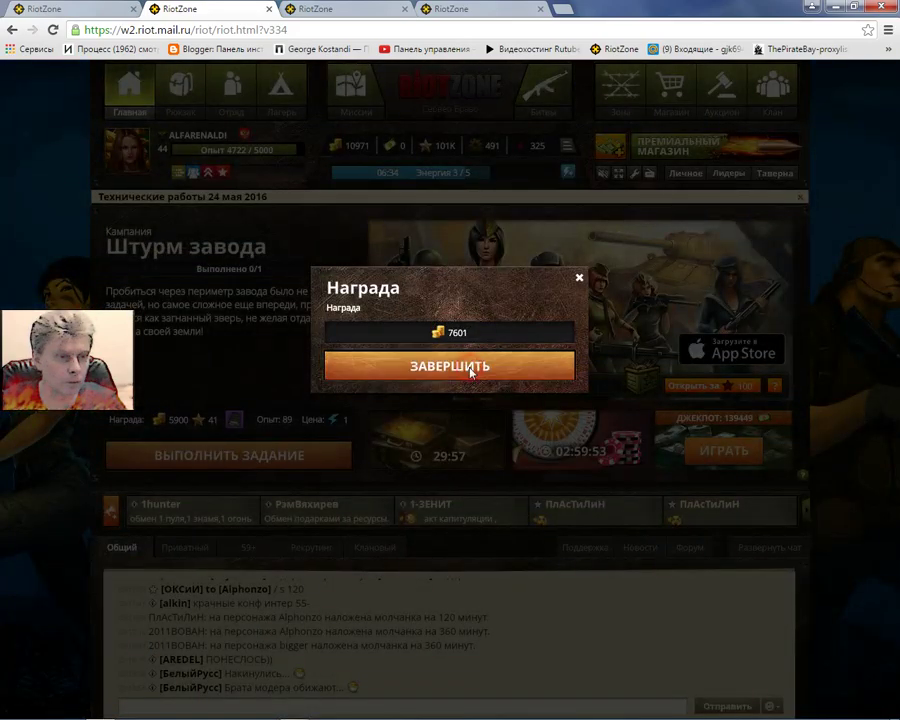
{"action": "left_click", "coordinate": [468, 368]}
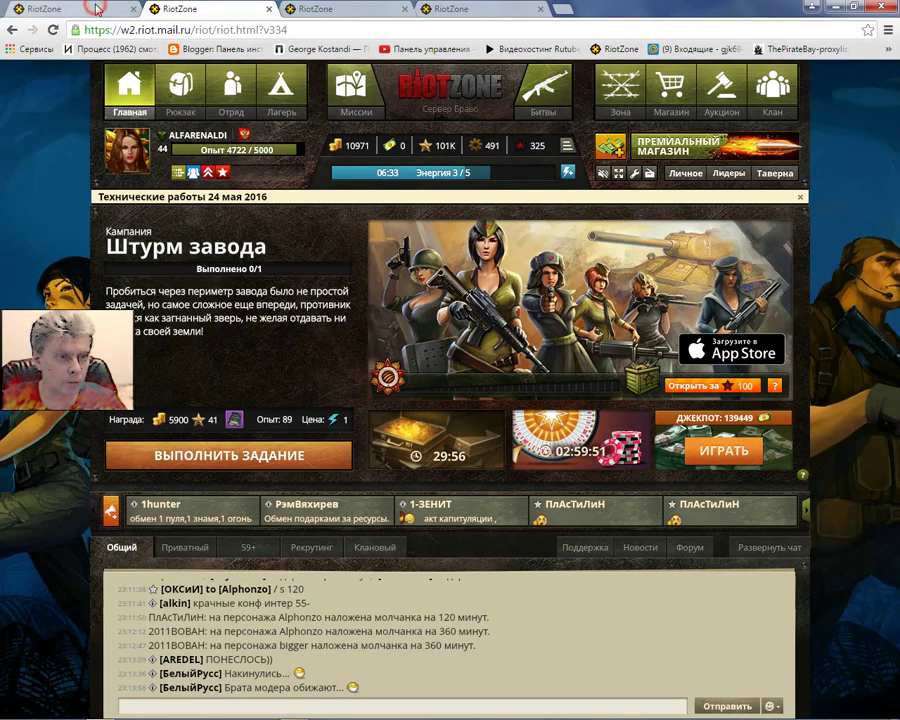
Collect the chest reward from the main page of server Дельта
{"action": "left_click", "coordinate": [62, 9]}
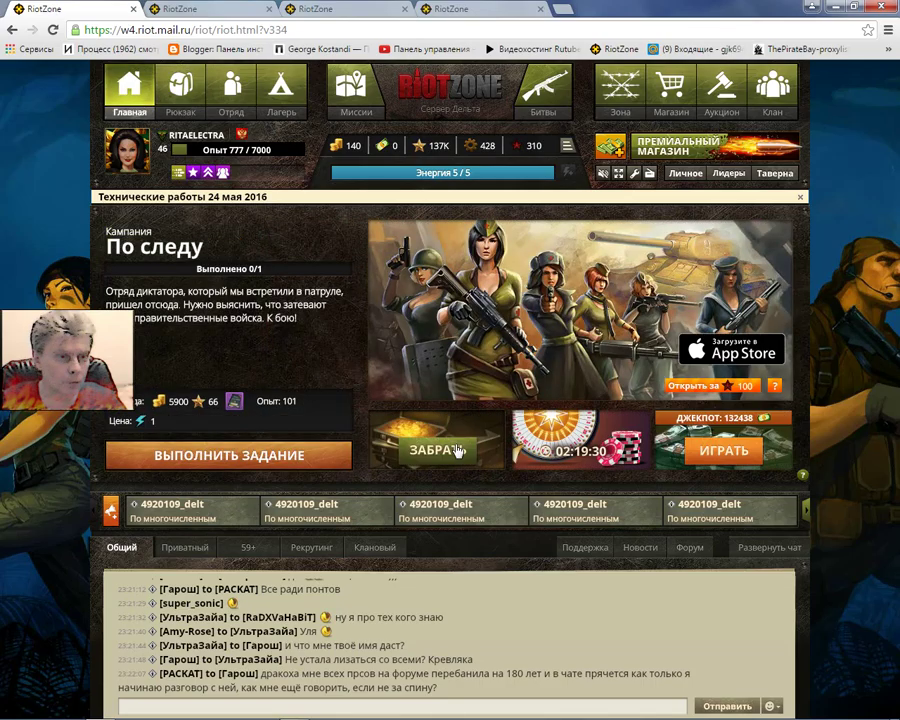
{"action": "left_click", "coordinate": [458, 450]}
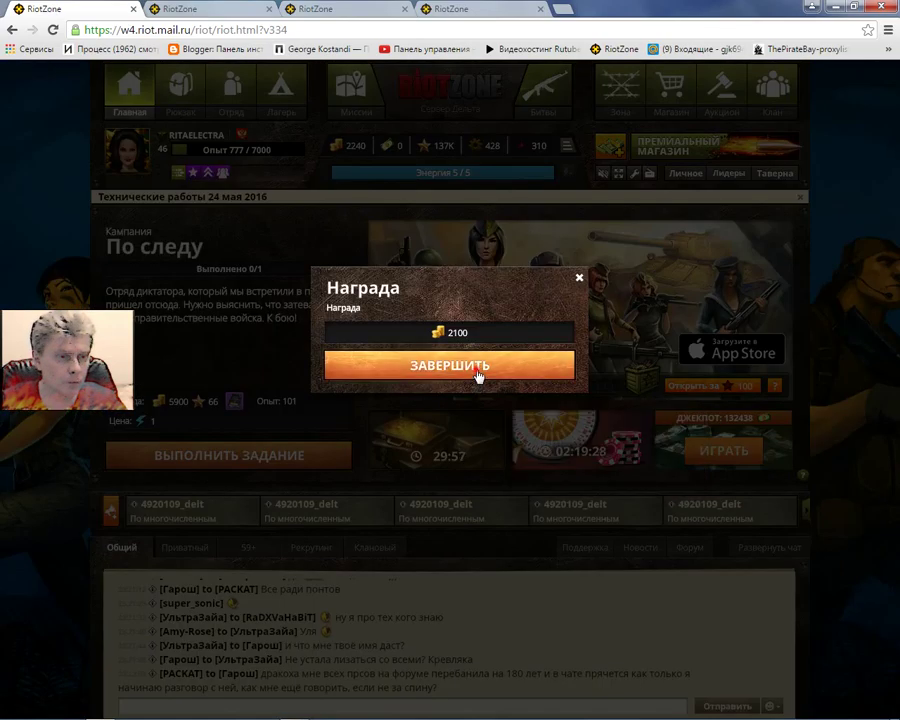
{"action": "left_click", "coordinate": [478, 376]}
Open the squad's expeditions on server Браво and skip "Ограбить виллу наркобарона" for 5000 coins
{"action": "left_click", "coordinate": [205, 12]}
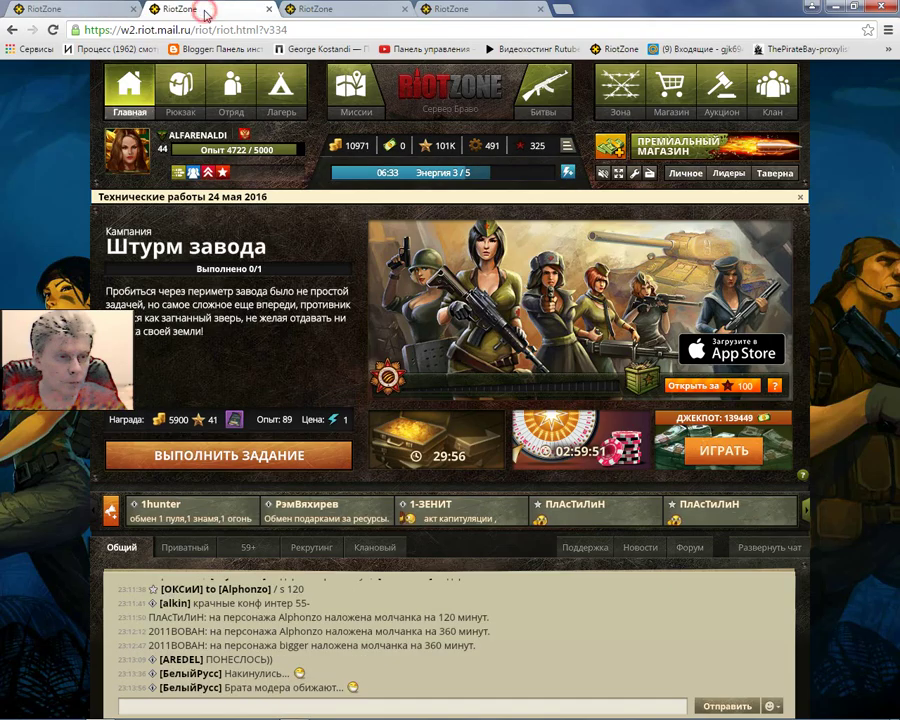
{"action": "left_click", "coordinate": [230, 87]}
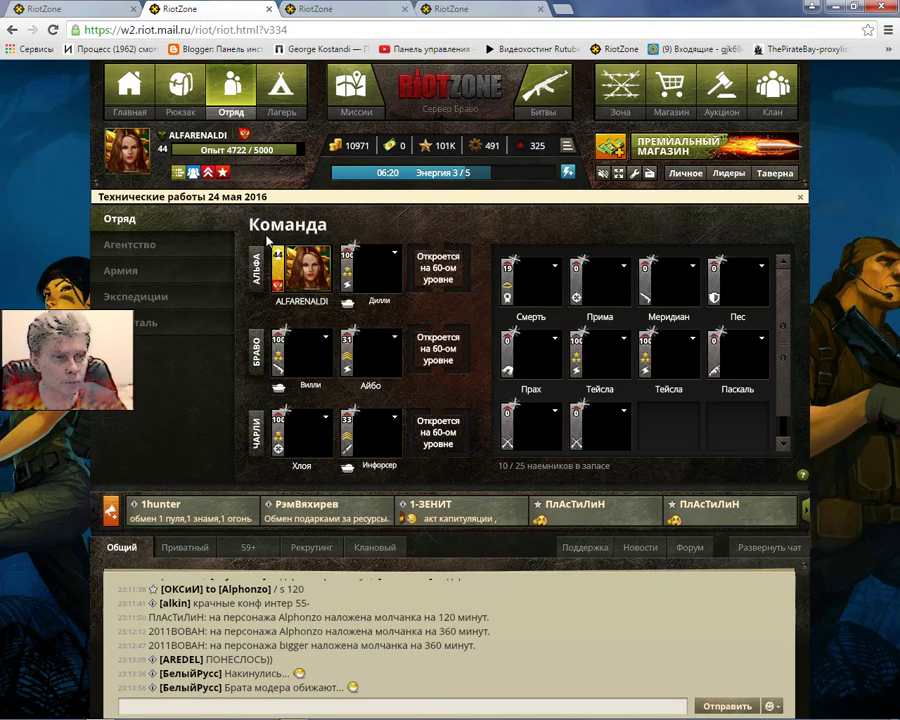
{"action": "left_click", "coordinate": [150, 297]}
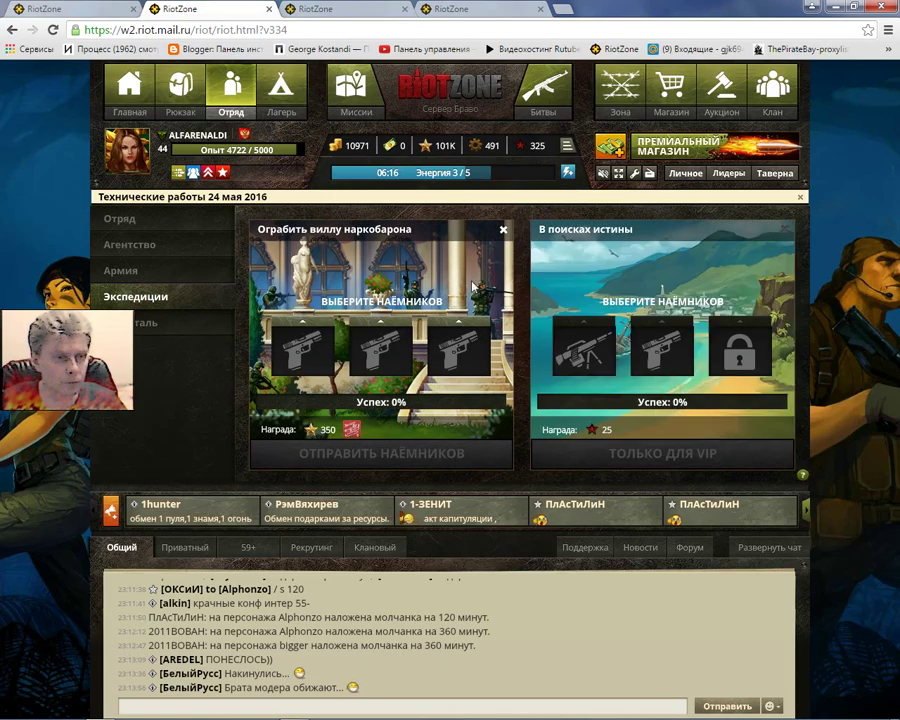
{"action": "left_click", "coordinate": [503, 231]}
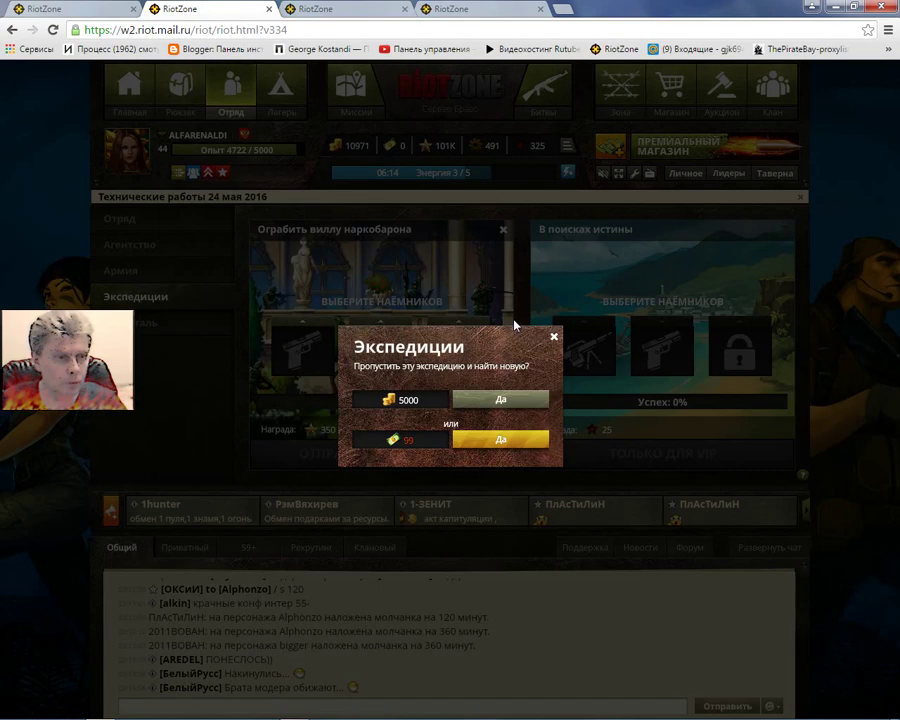
{"action": "left_click", "coordinate": [525, 398]}
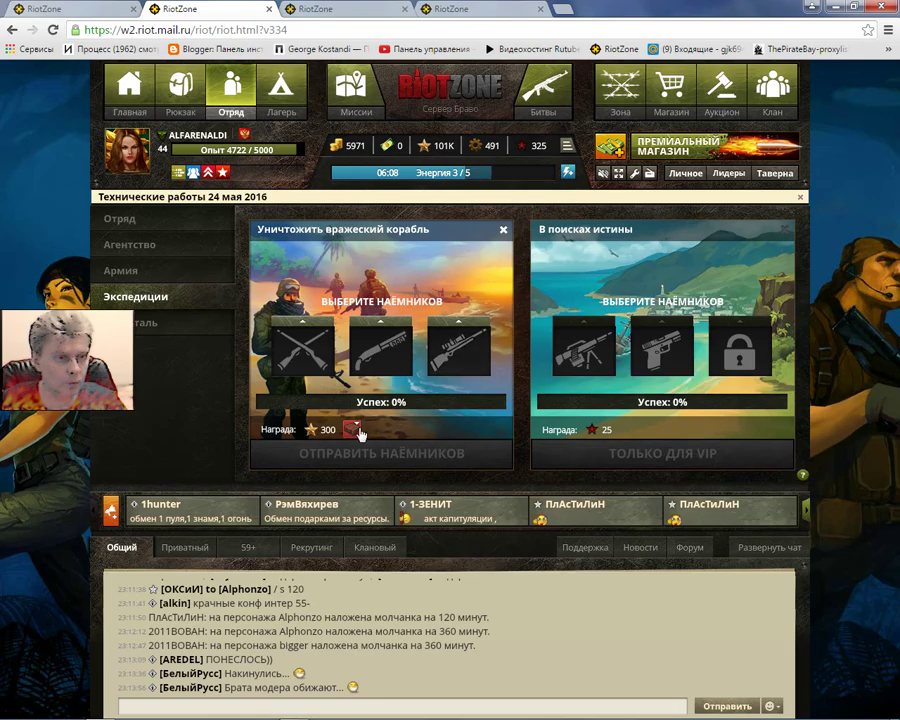
Inspect the crate reward of "Уничтожить вражеский корабль" and skip that expedition for 5000 coins
{"action": "mouse_move", "coordinate": [357, 433]}
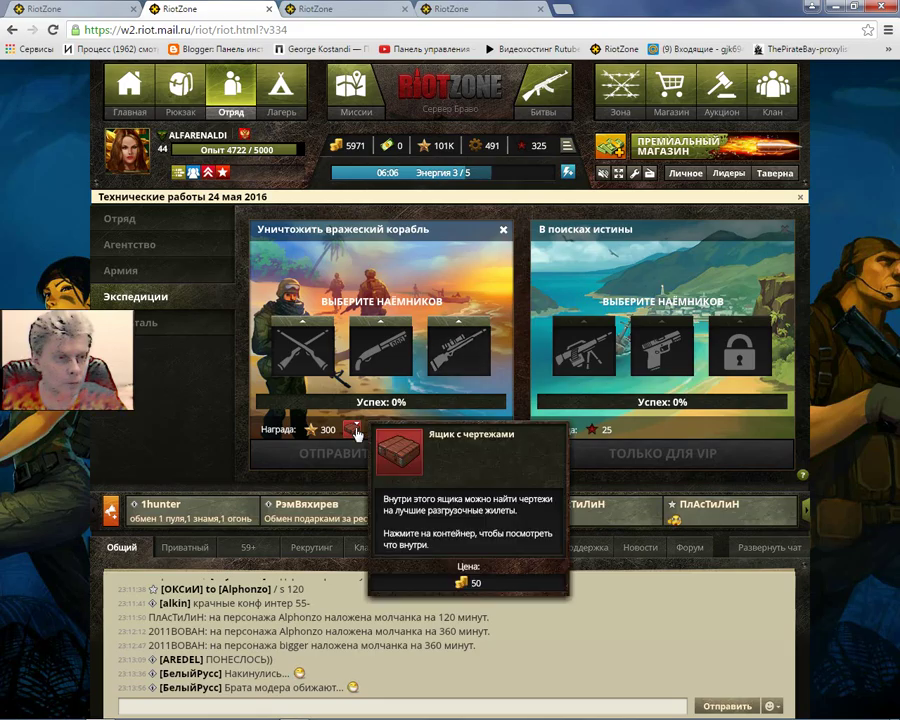
{"action": "left_click", "coordinate": [503, 229]}
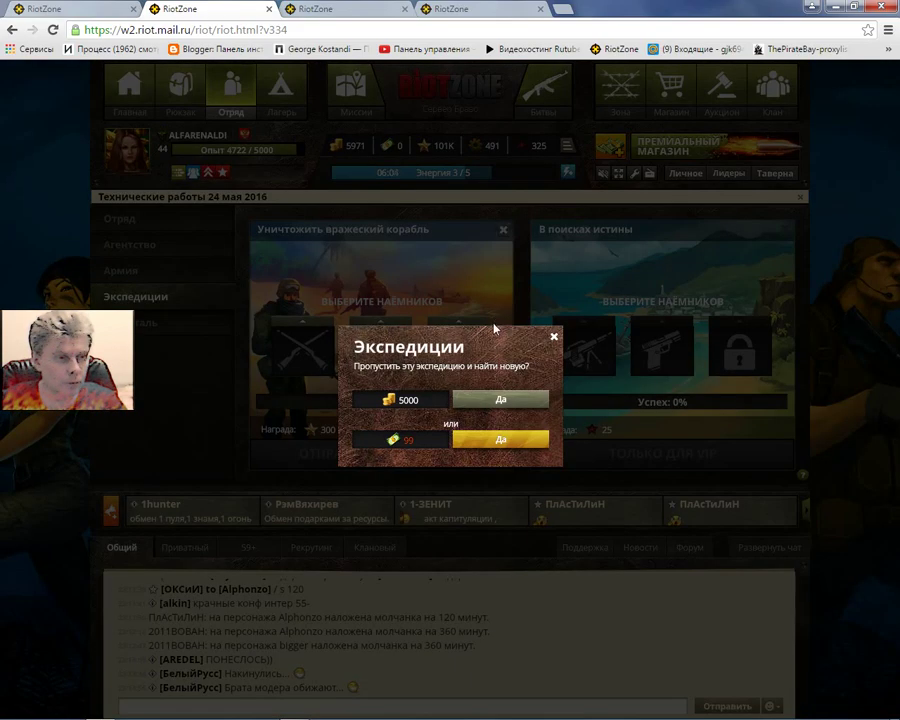
{"action": "left_click", "coordinate": [501, 399]}
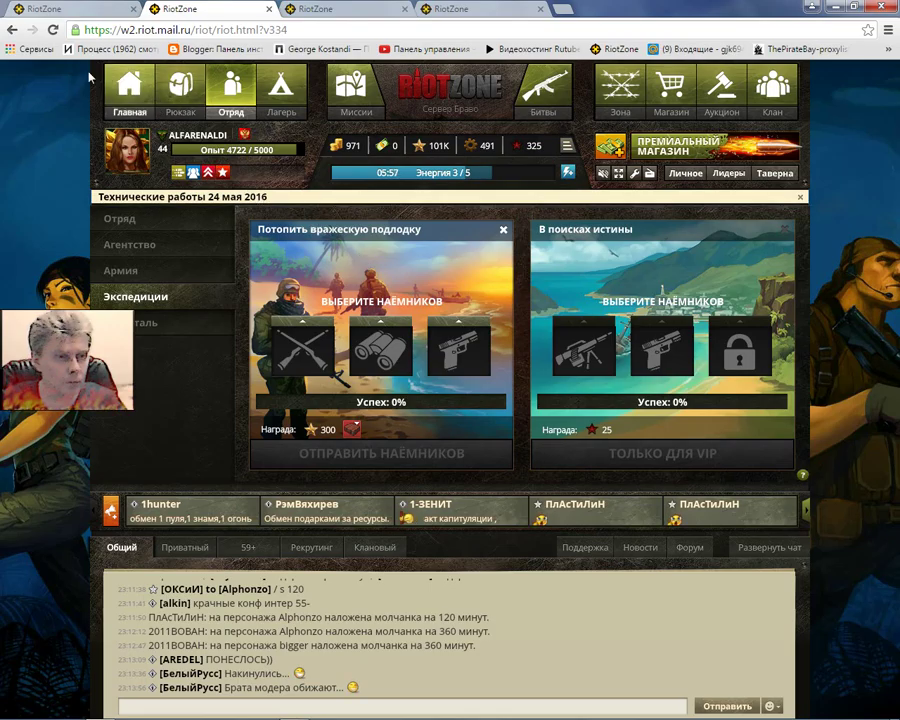
Check the offers of the camp's Торговая лавка on server Браво and return to the main page of server Дельта
{"action": "left_click", "coordinate": [279, 88]}
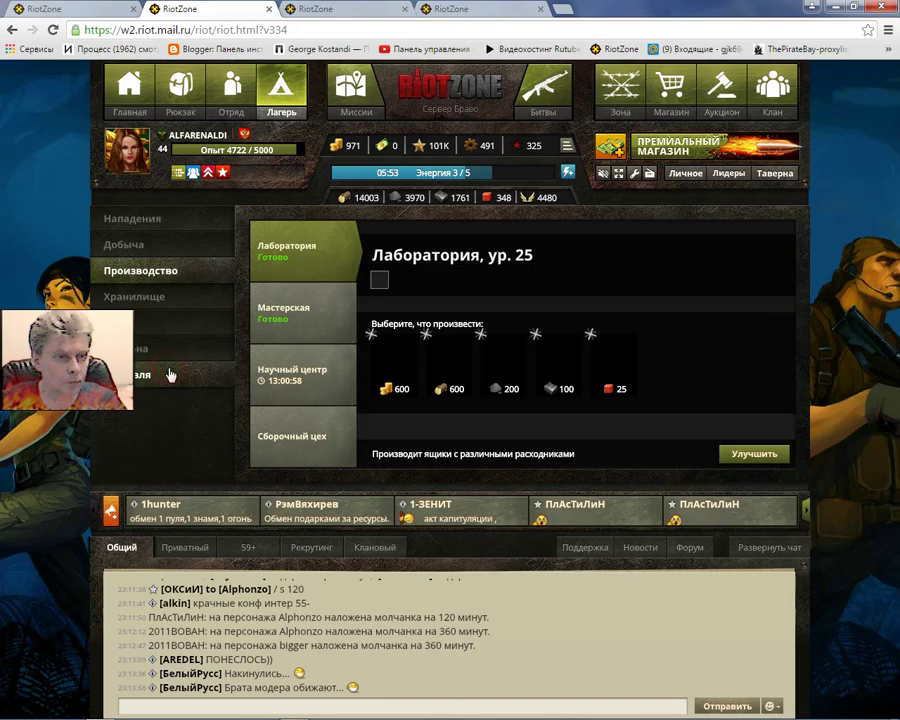
{"action": "left_click", "coordinate": [170, 375]}
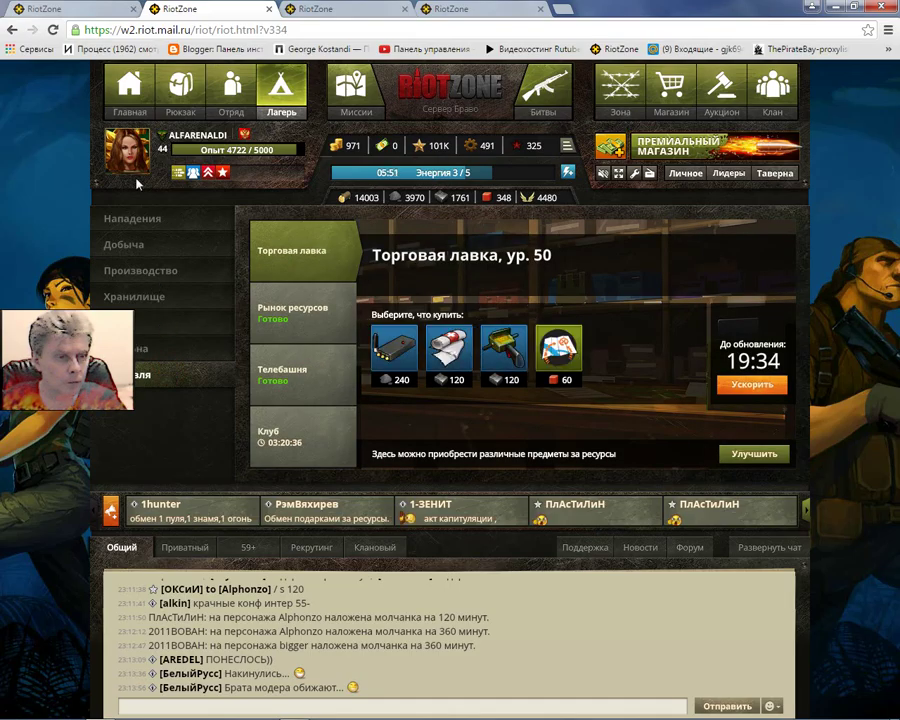
{"action": "left_click", "coordinate": [127, 88]}
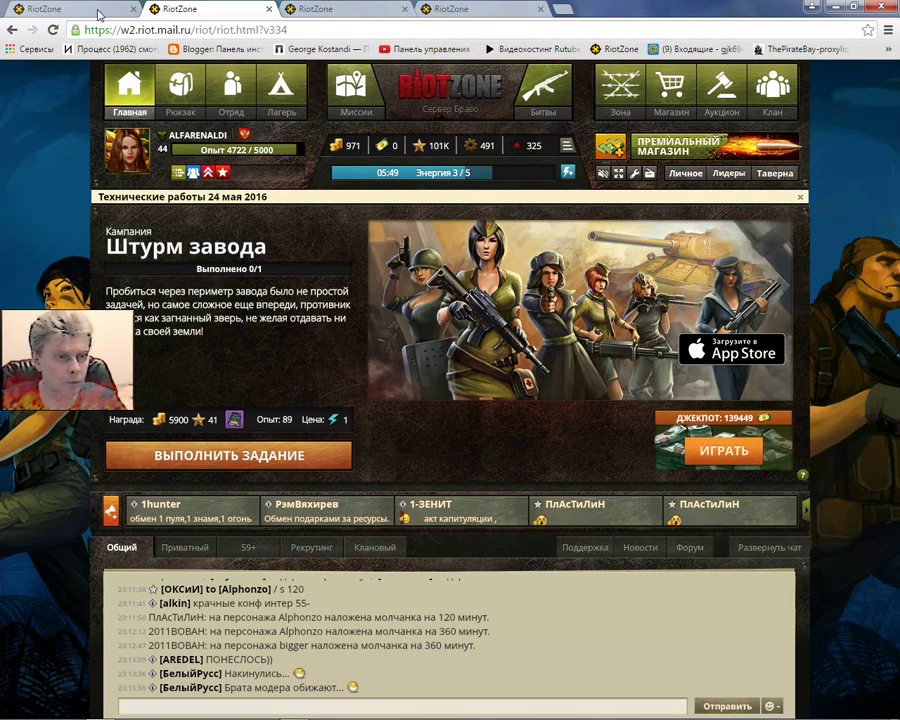
{"action": "left_click", "coordinate": [98, 14]}
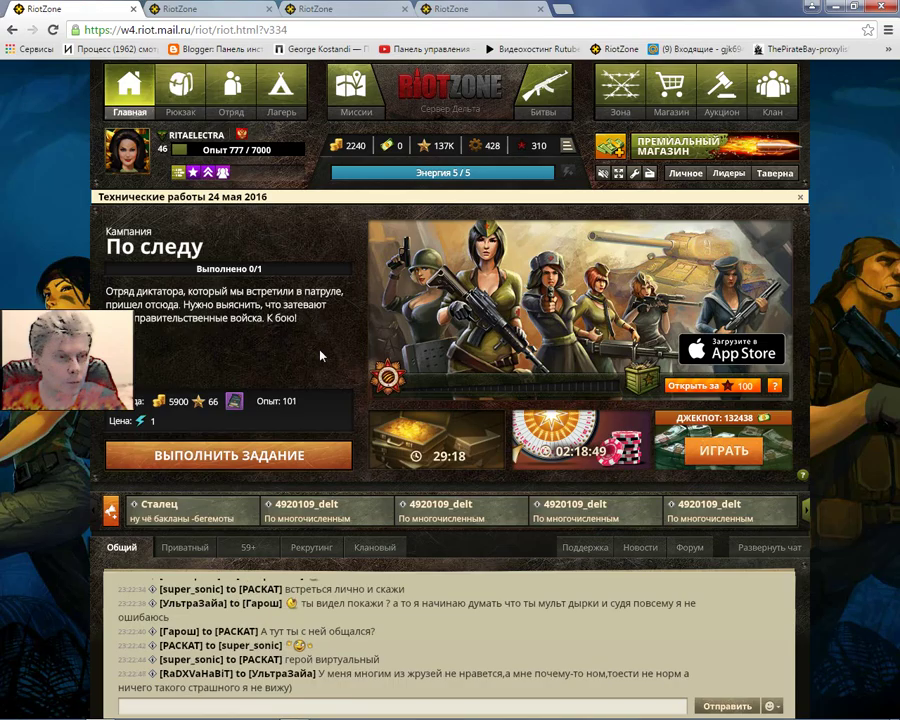